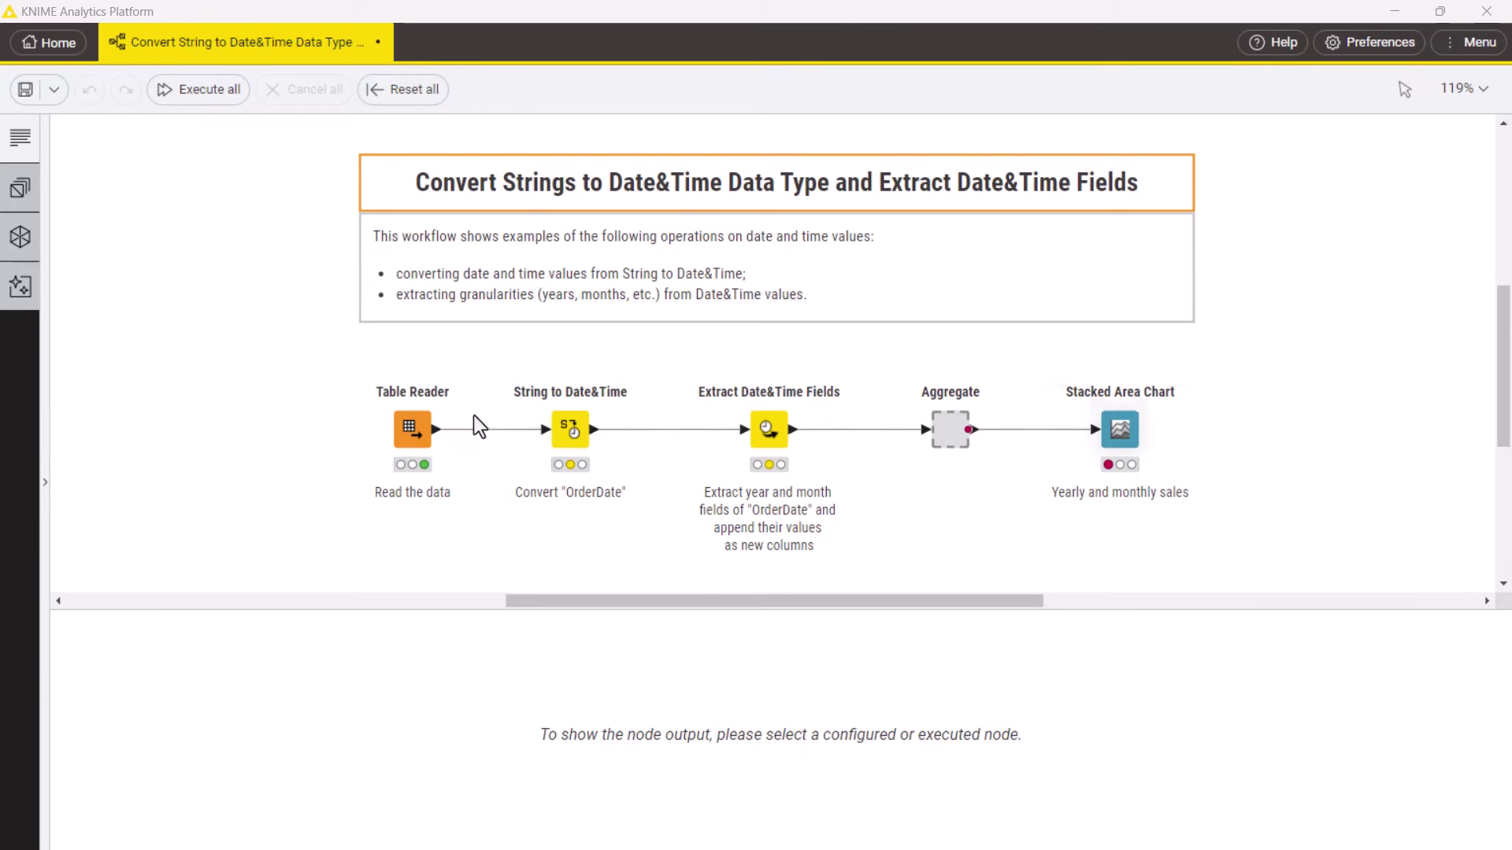
Show the Table Reader's output table with OrderDate still stored as String
click(412, 428)
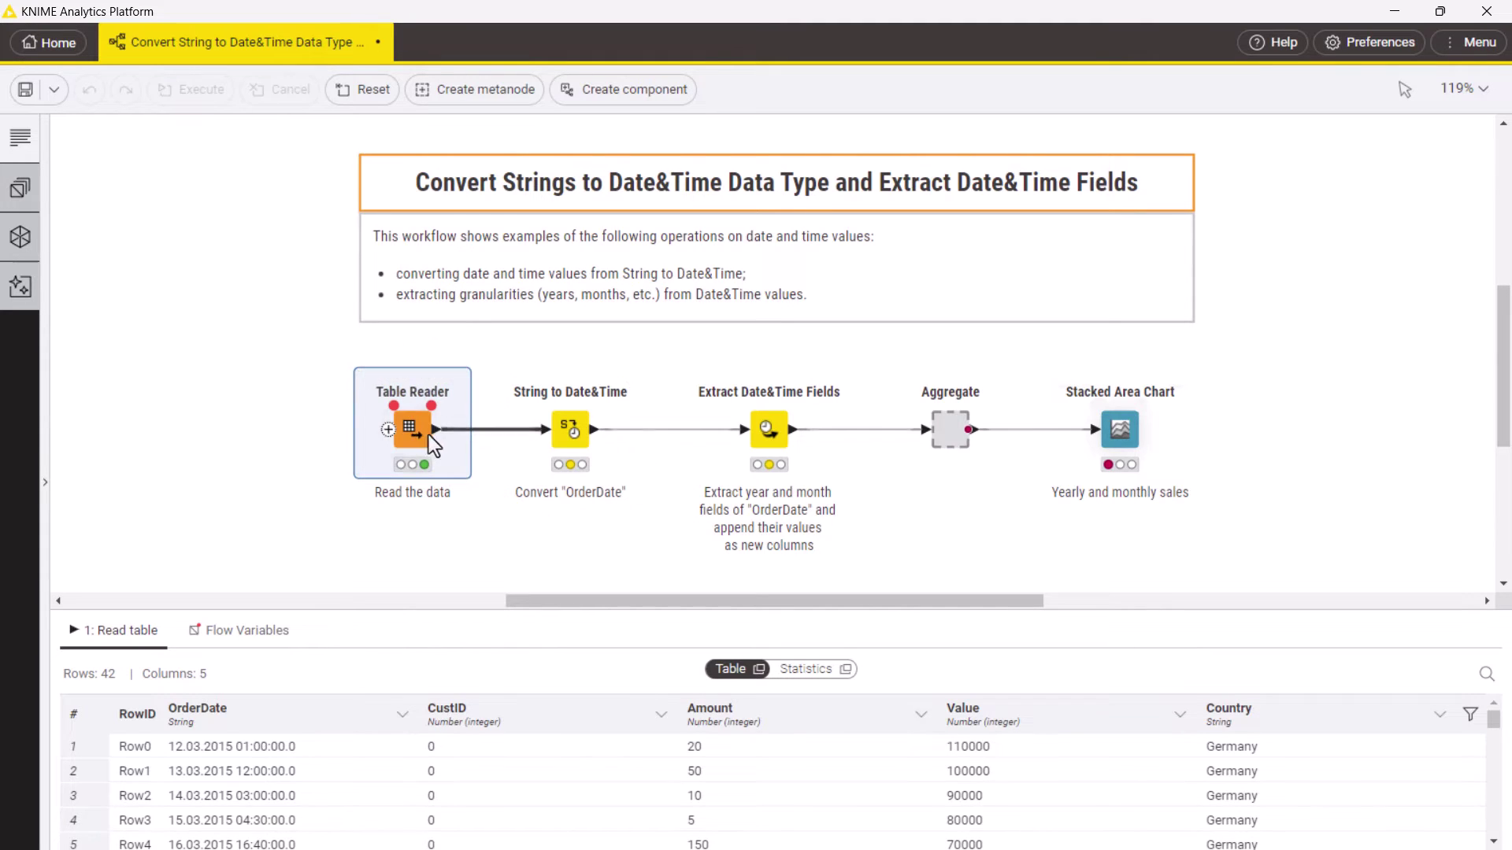
Open the String to Date&Time node's configuration dialog for OrderDate
double_click(569, 428)
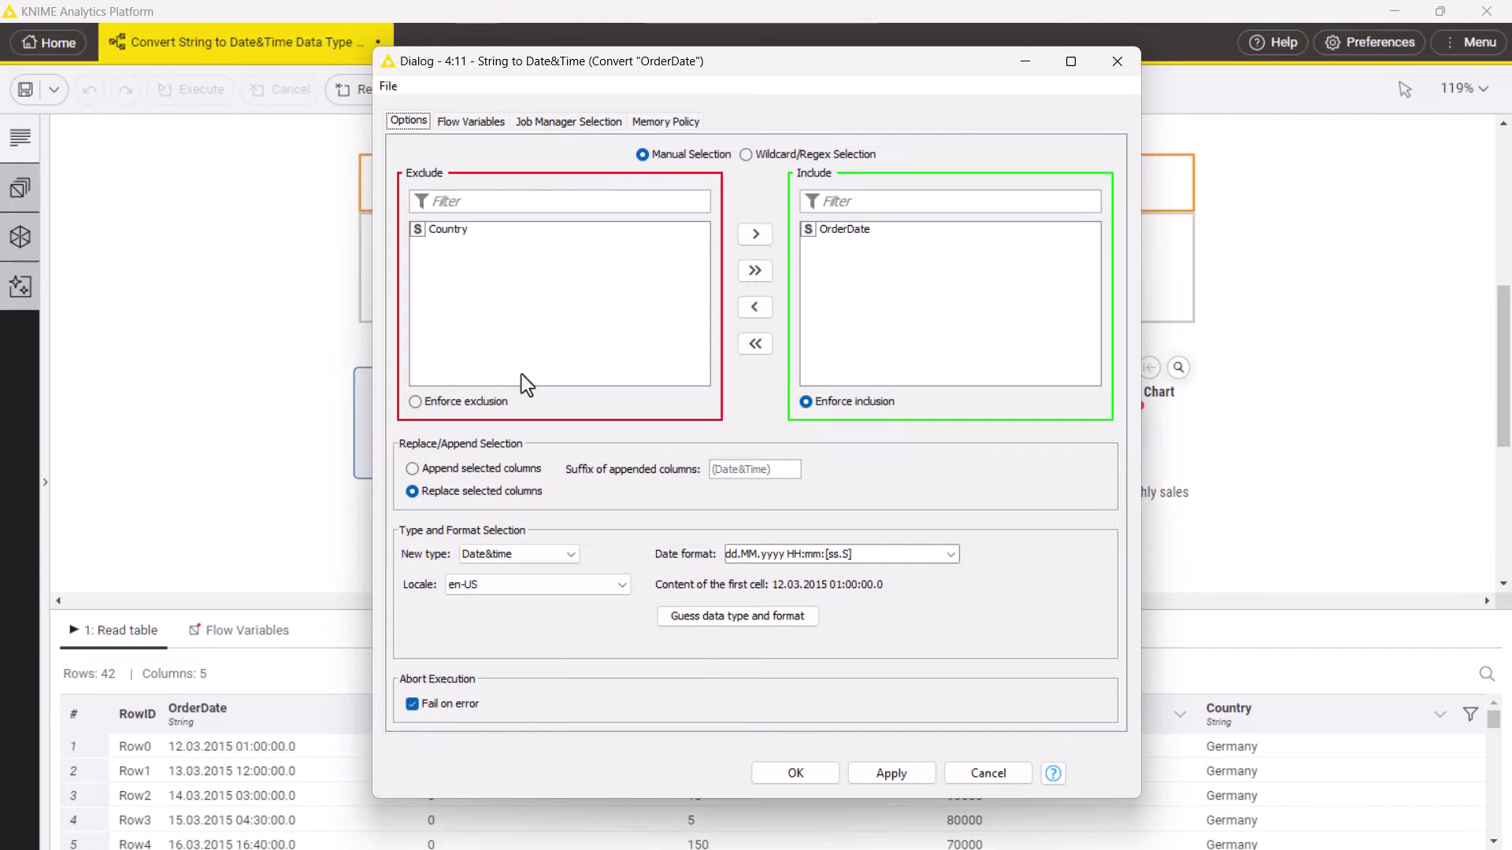
Choose Date&time as the new type and bring up the date format pattern list
click(550, 555)
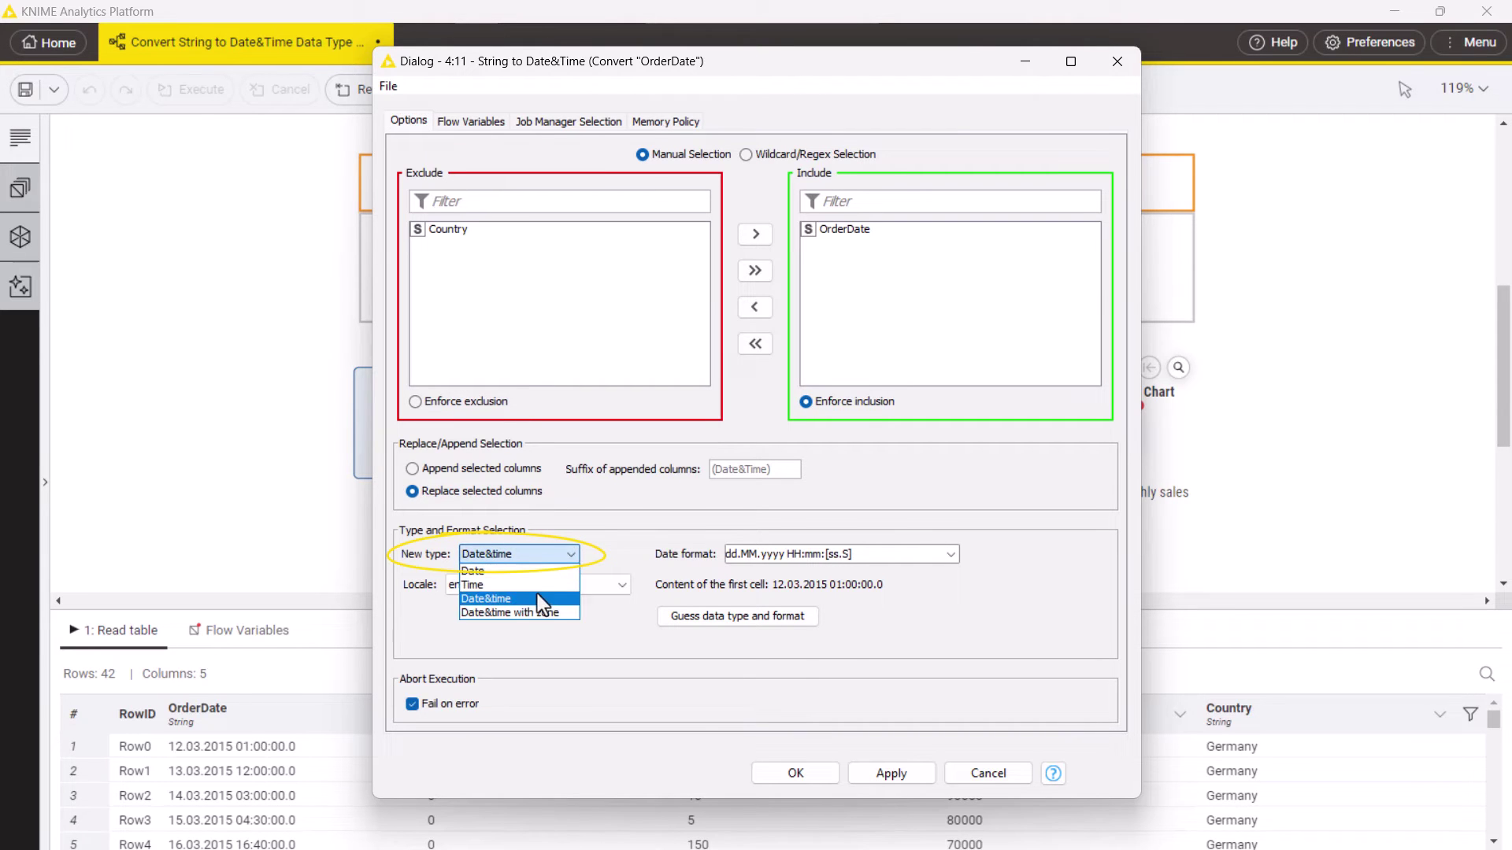
click(537, 597)
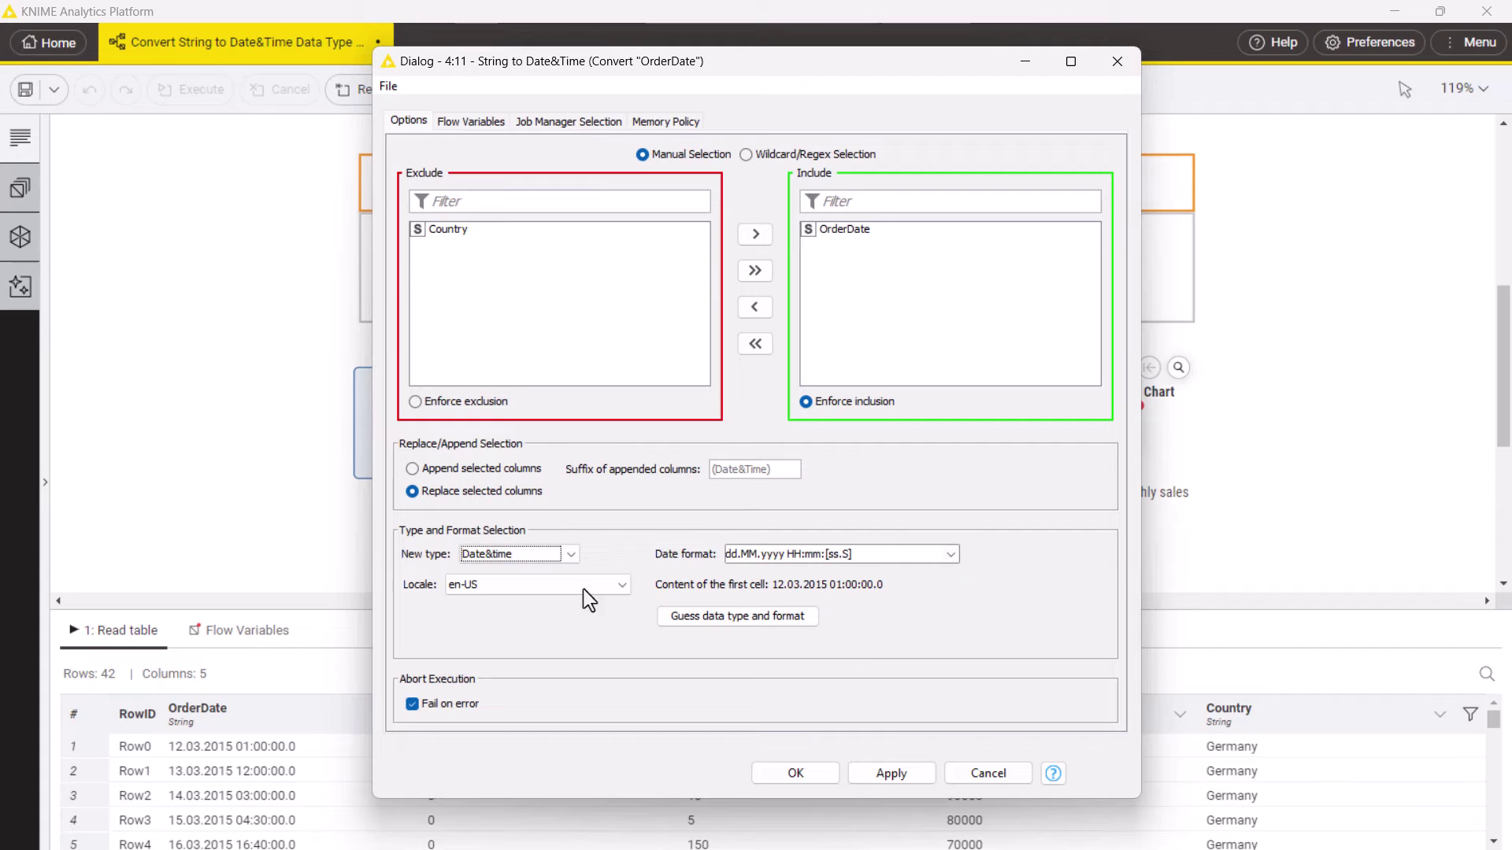
click(950, 554)
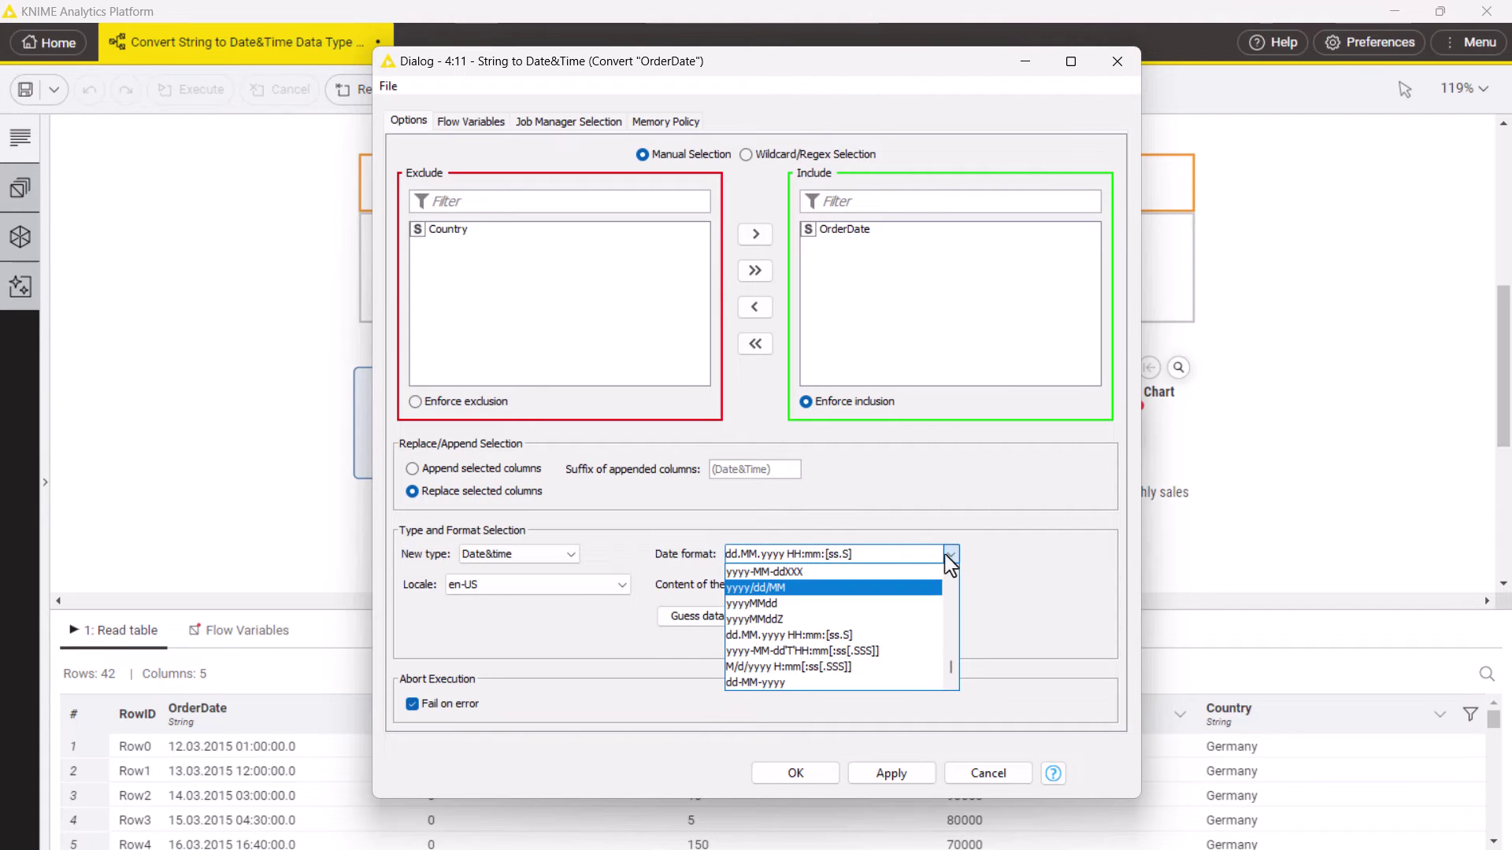
Pick the dd.MM.yyyy HH:mm:[ss.S] date format for the OrderDate conversion
click(903, 636)
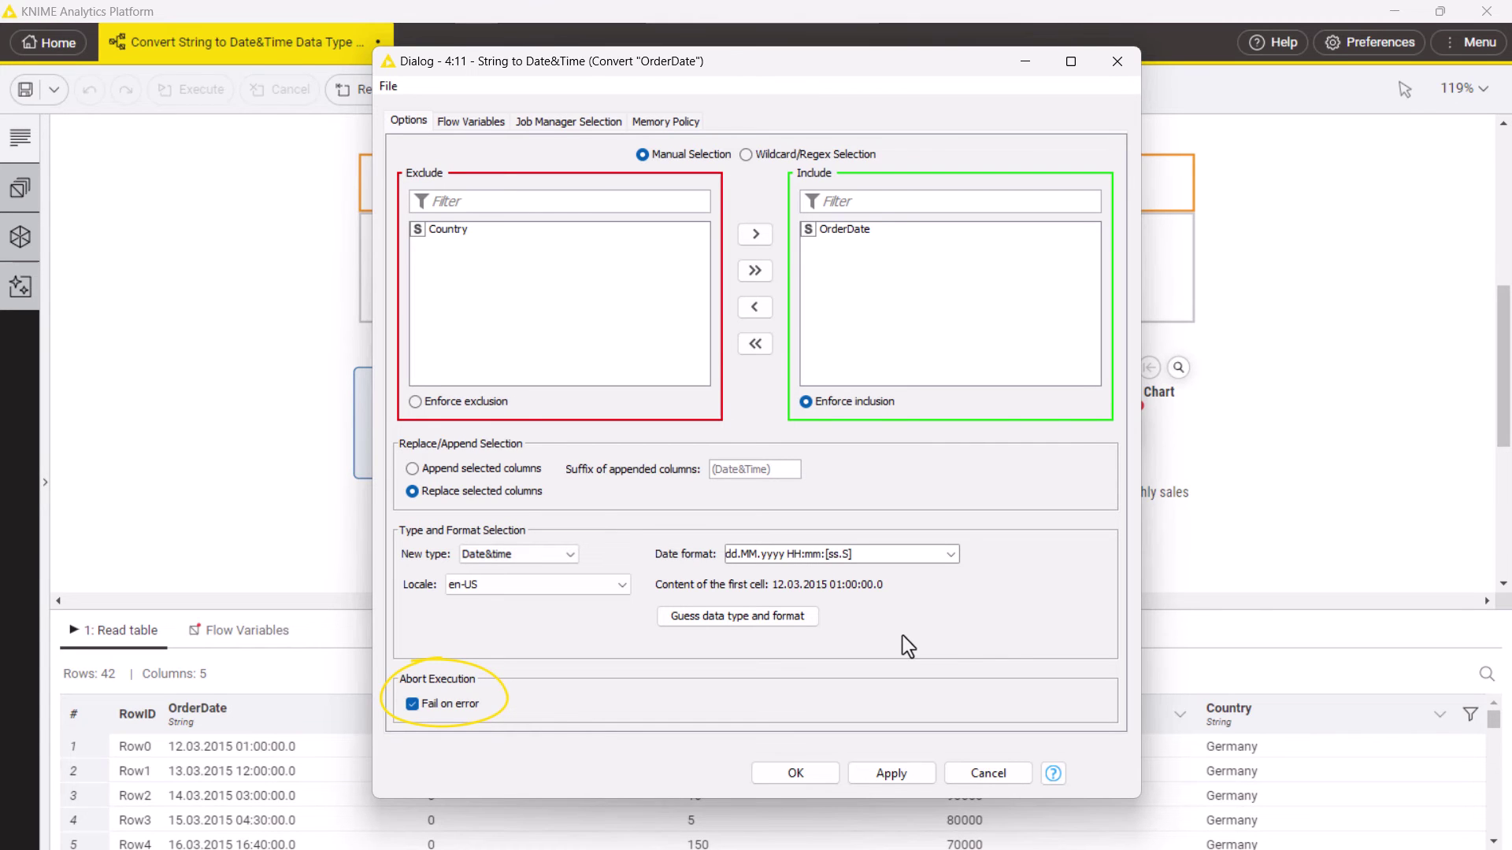
Accept the conversion settings and execute the node, showing OrderDate as Local Date Time
click(797, 772)
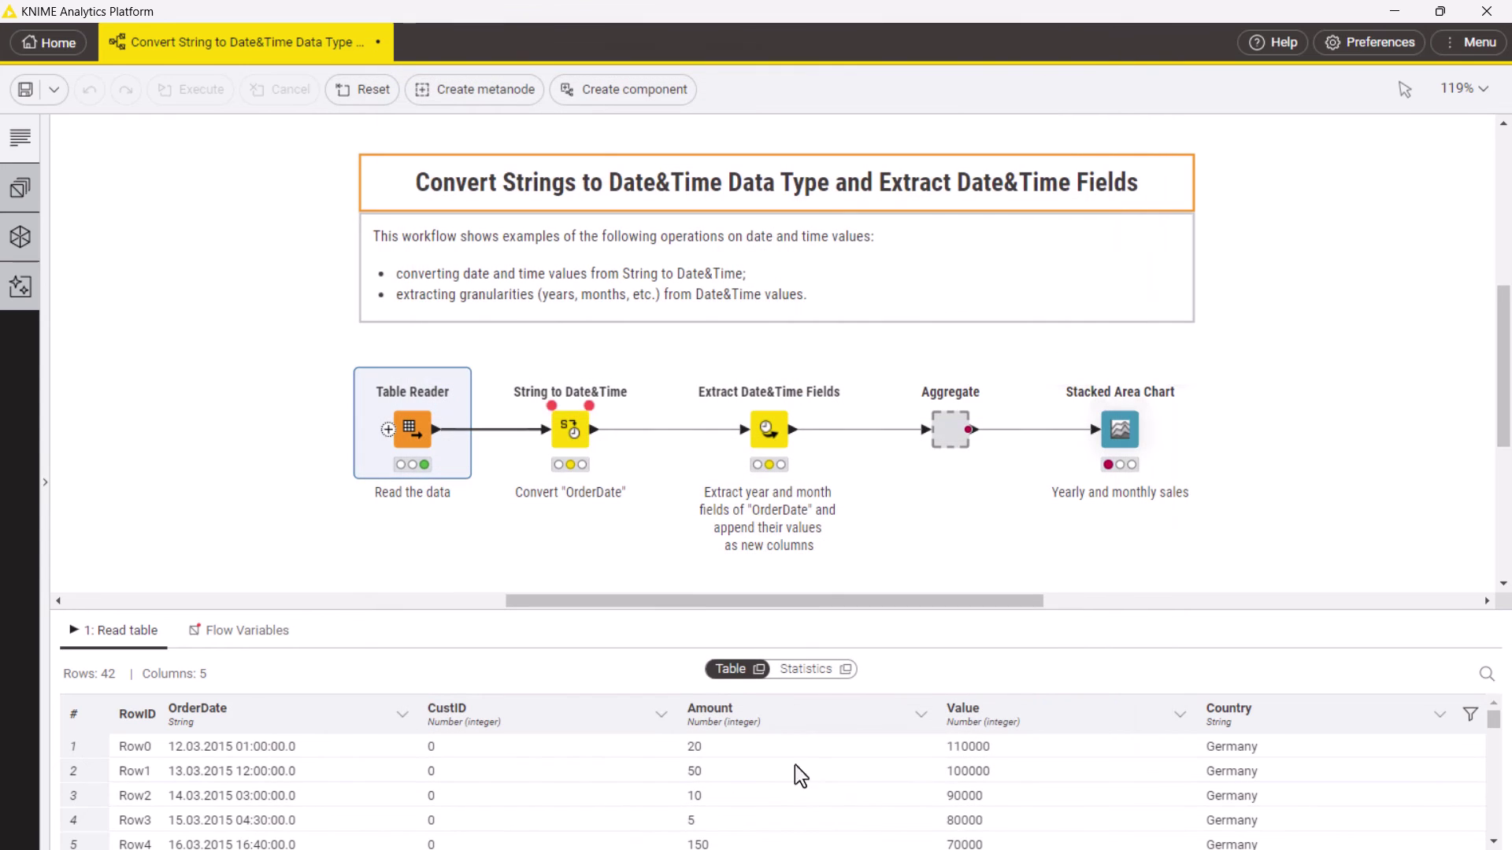
click(568, 429)
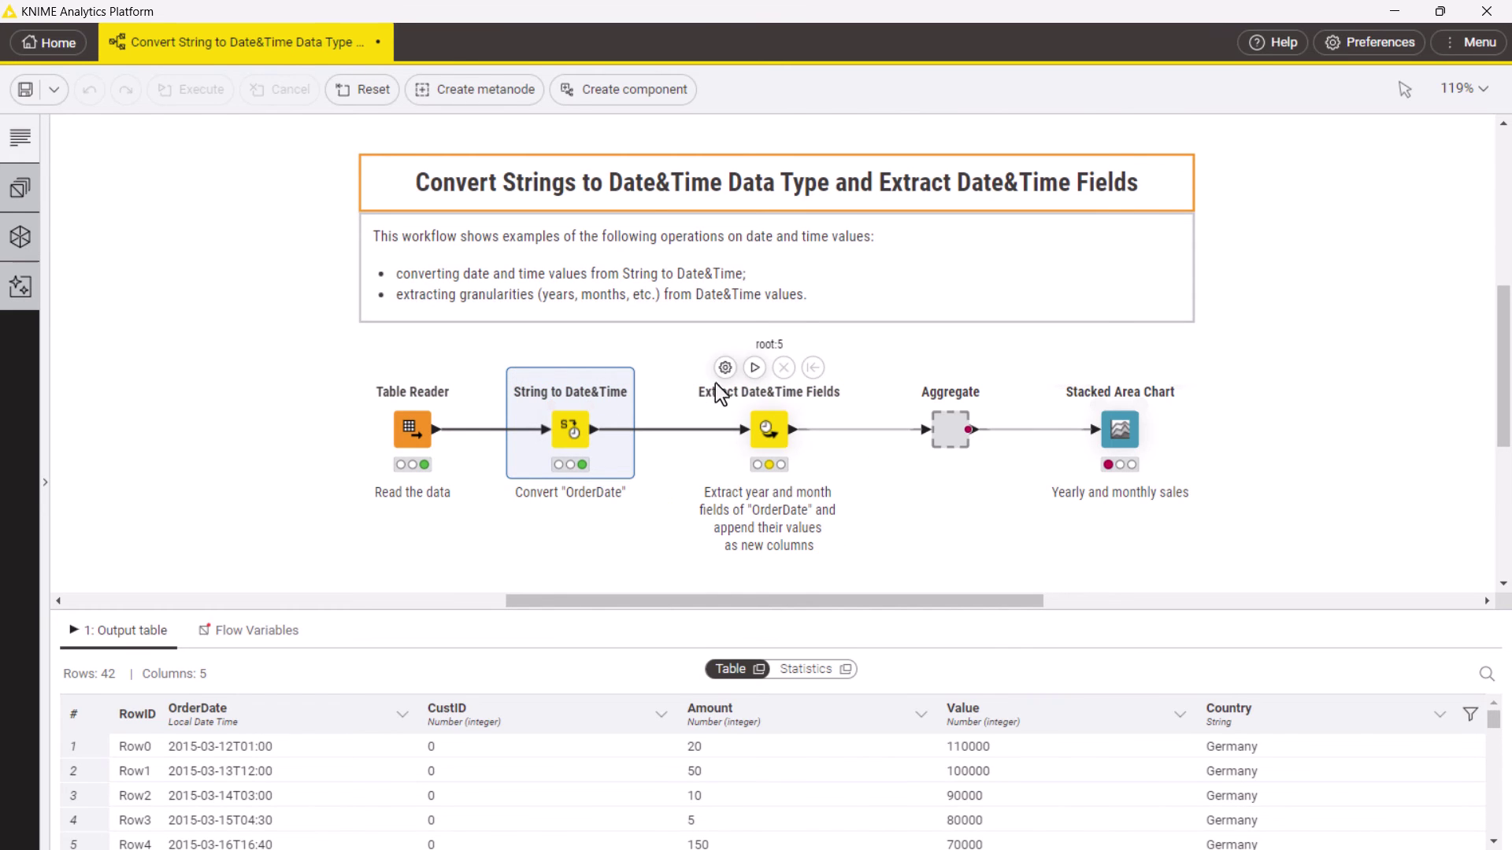
Extract Year, Month (number) and Month (name) from OrderDate with en_US locale
click(726, 370)
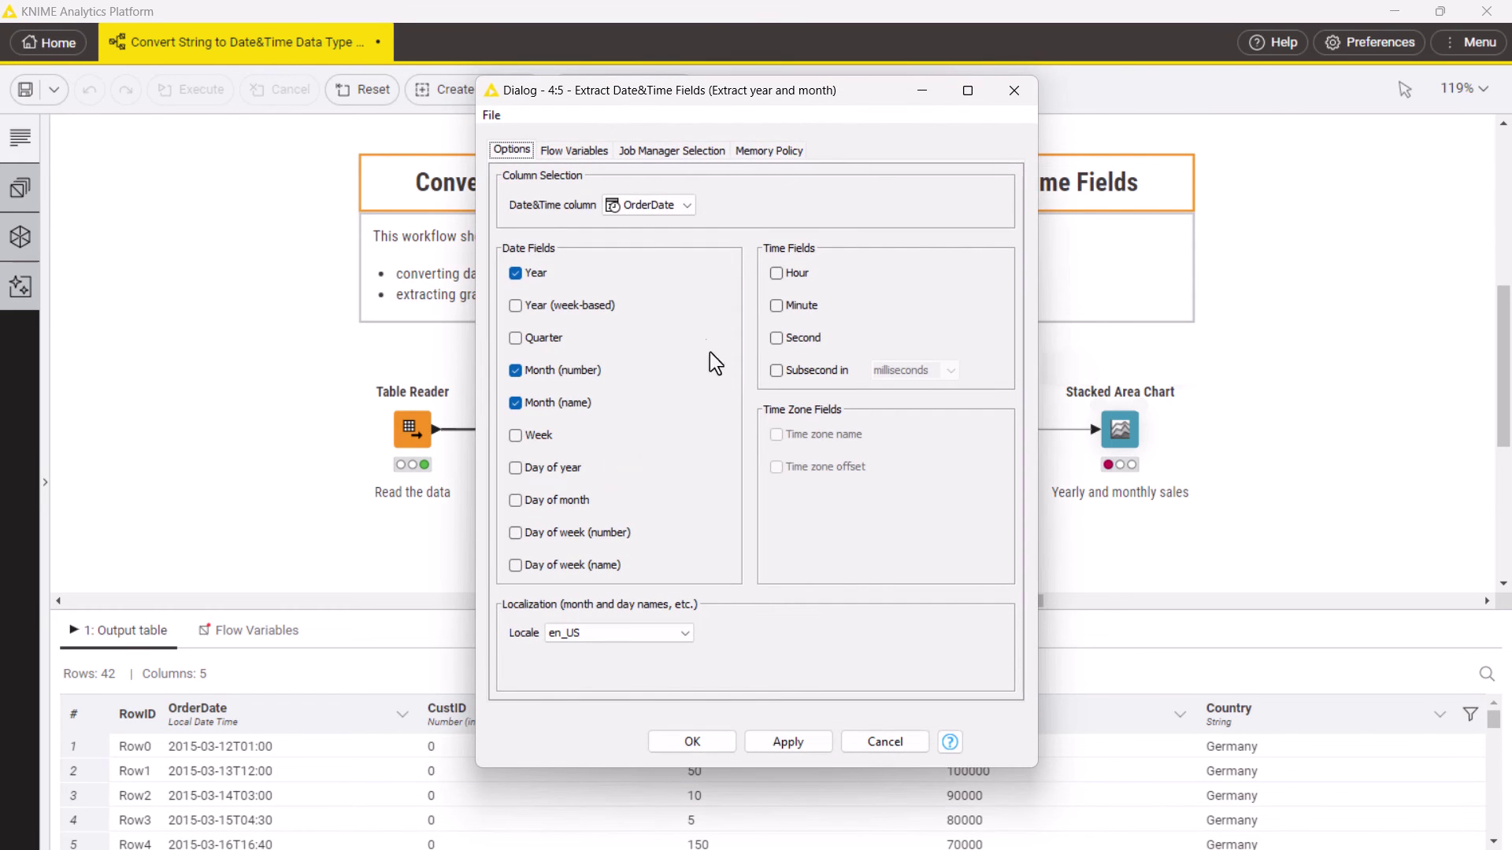
click(640, 211)
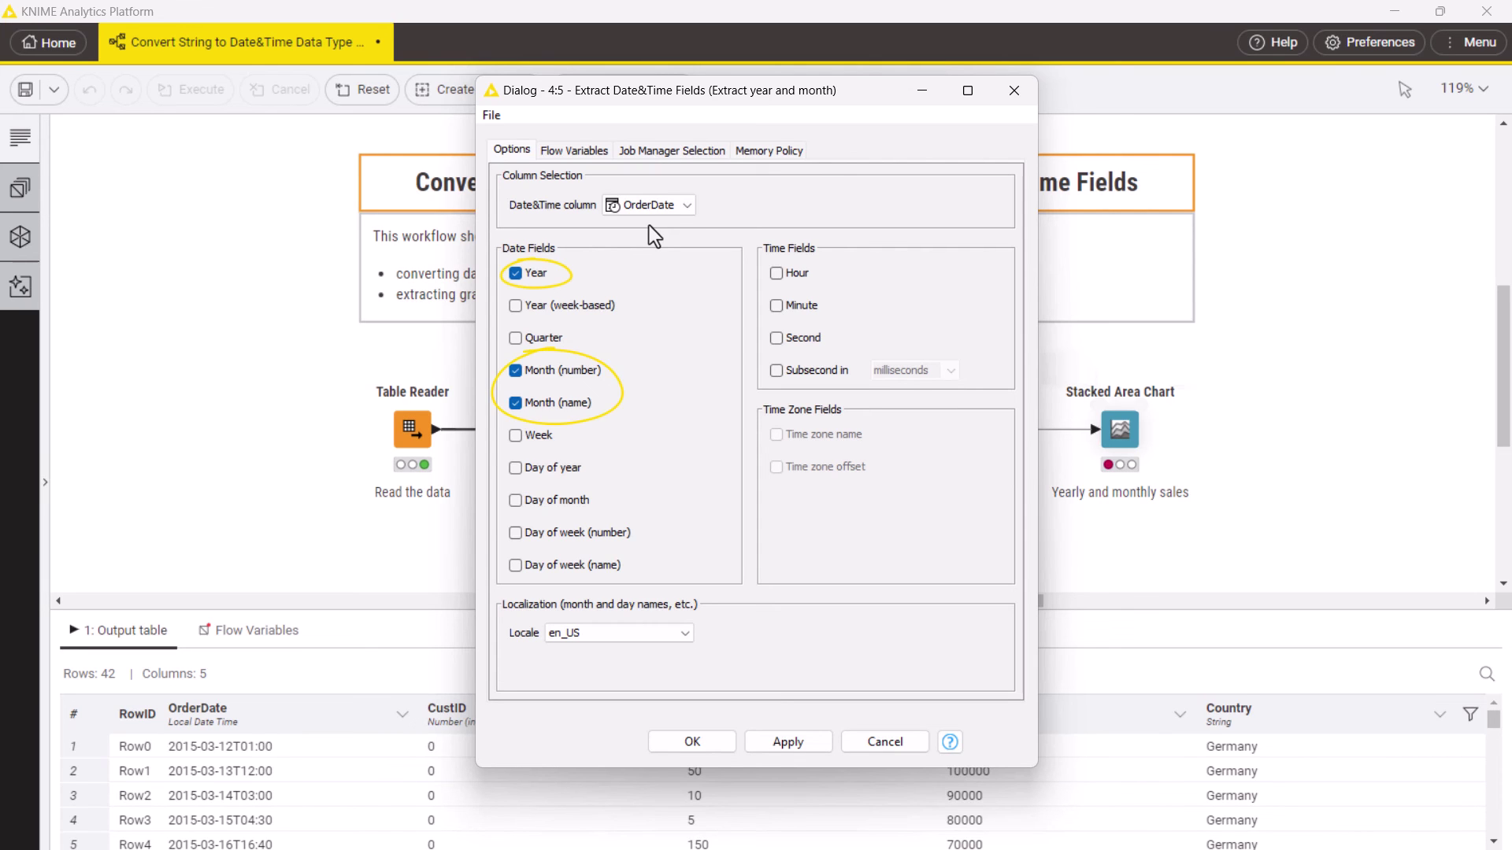
click(587, 638)
click(585, 652)
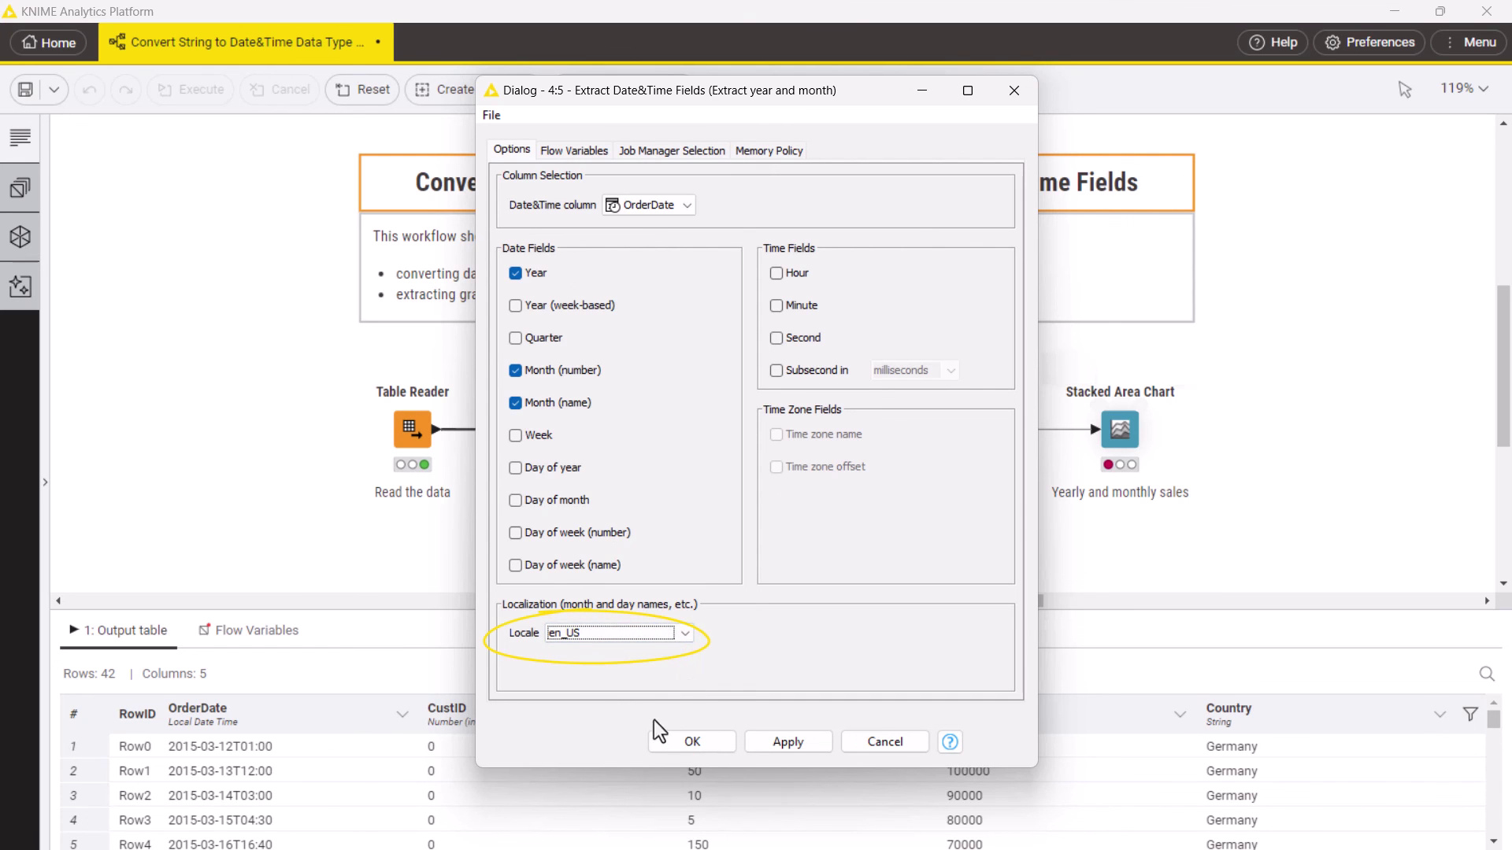
click(692, 740)
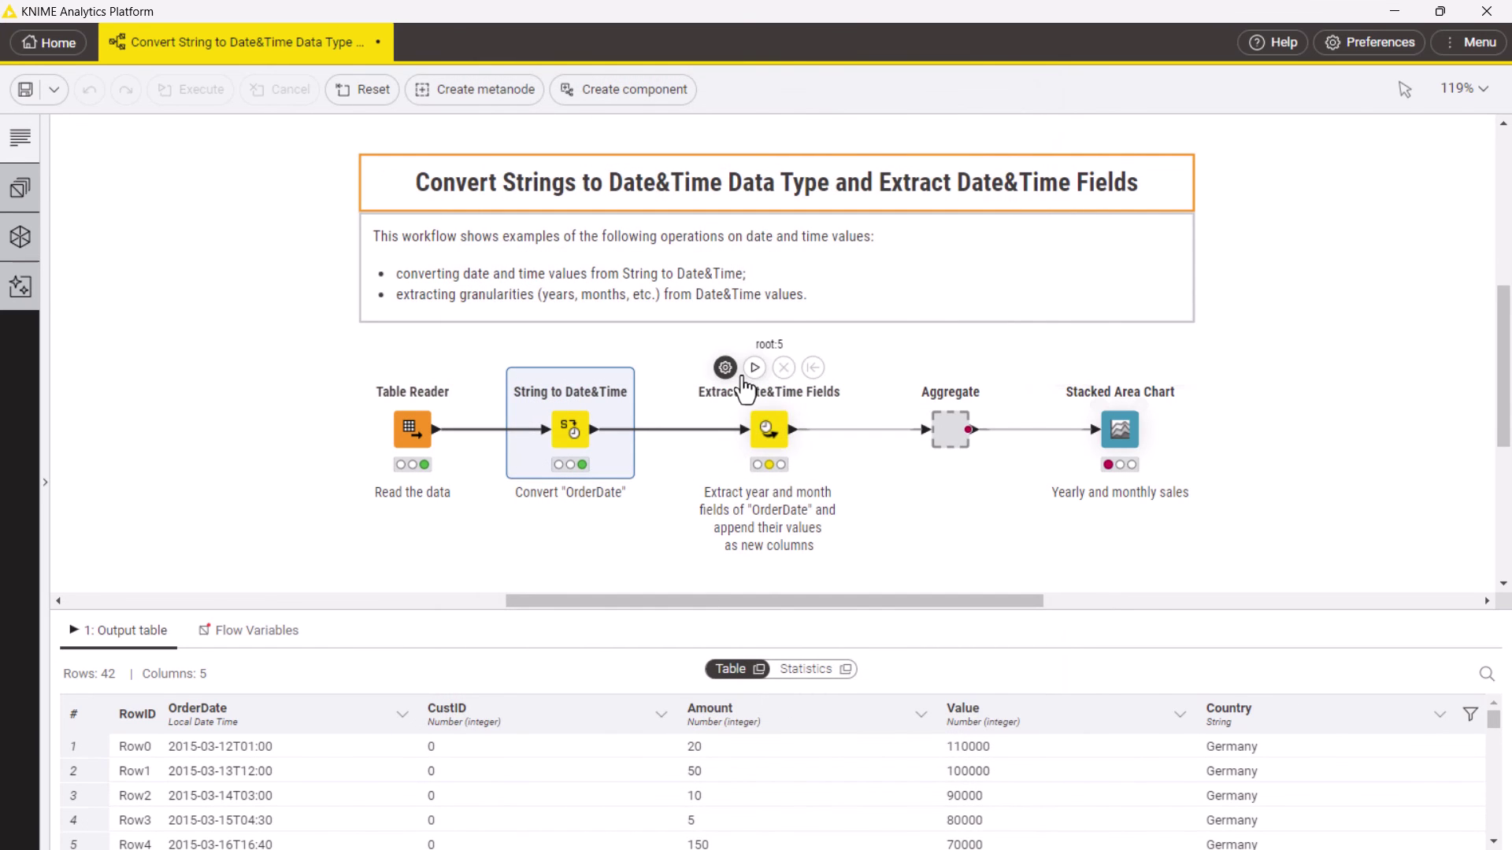
Execute Extract Date&Time Fields and view the 42-row output with Year and Month columns
click(753, 368)
click(762, 425)
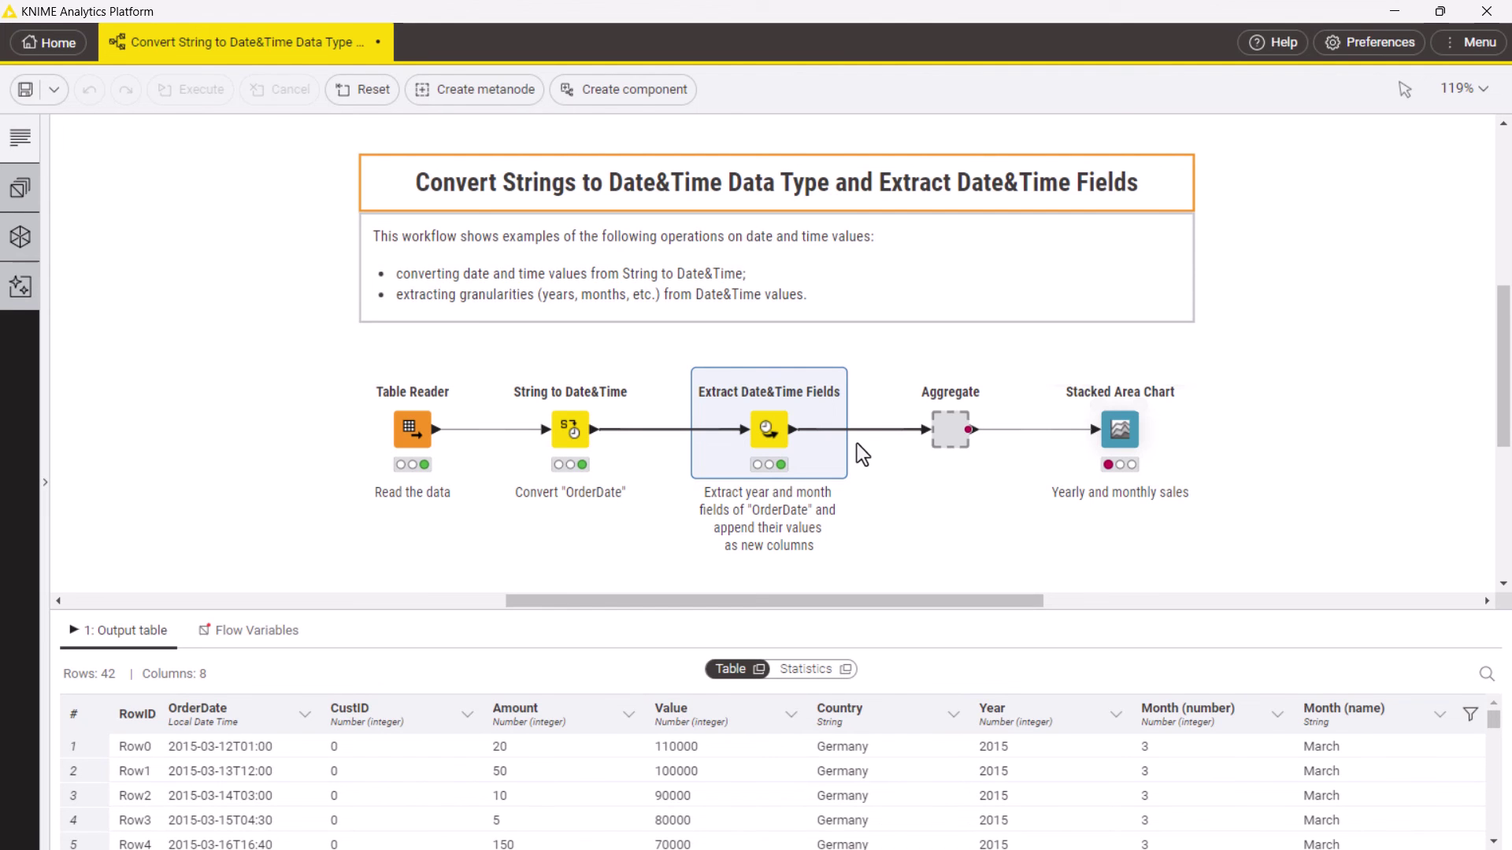
Open the Stacked Area Chart node's interactive view of yearly and monthly sales
click(1179, 369)
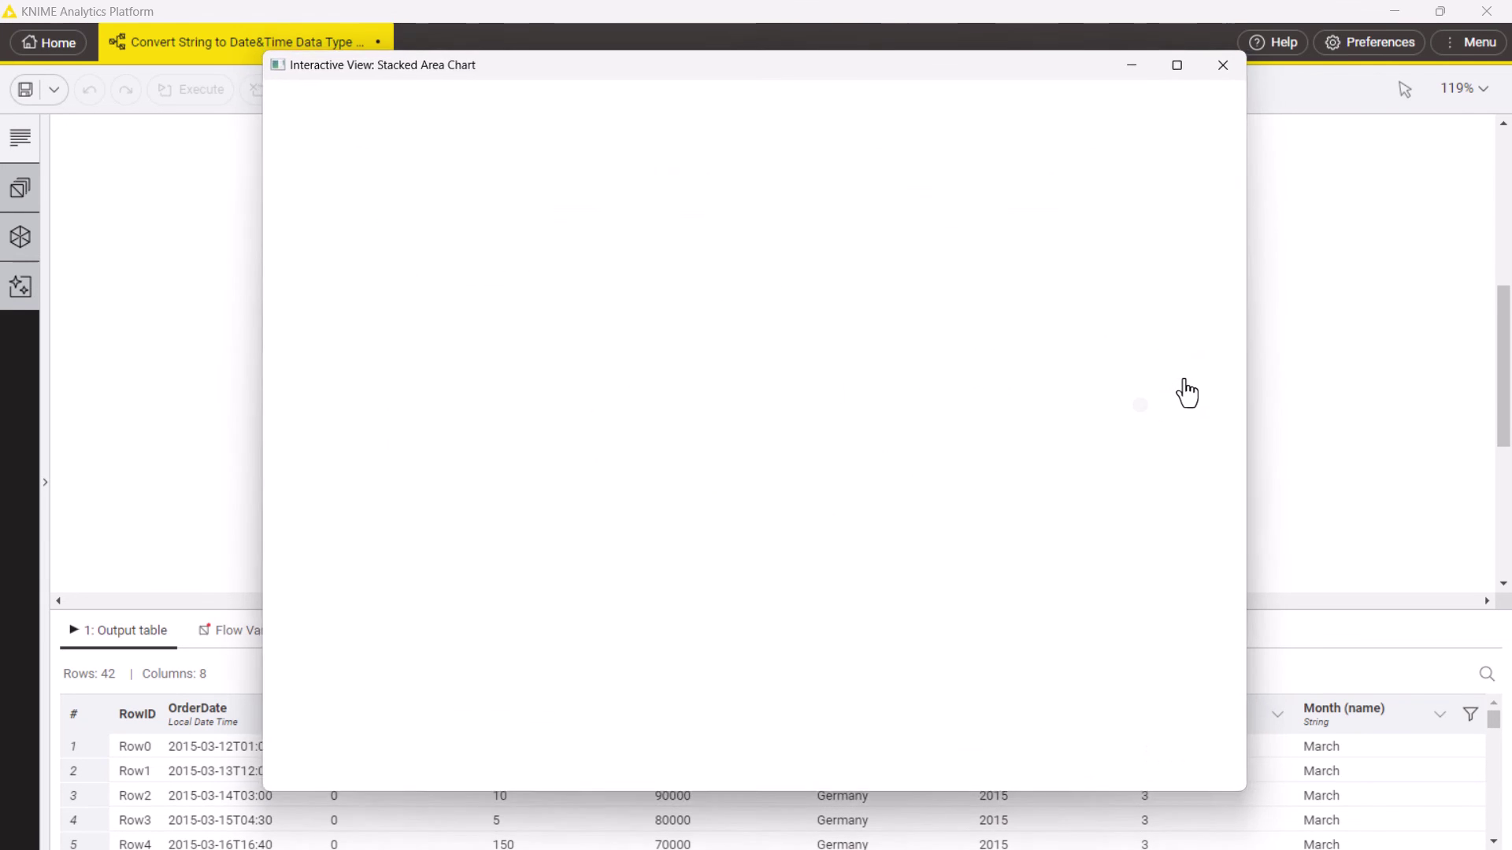